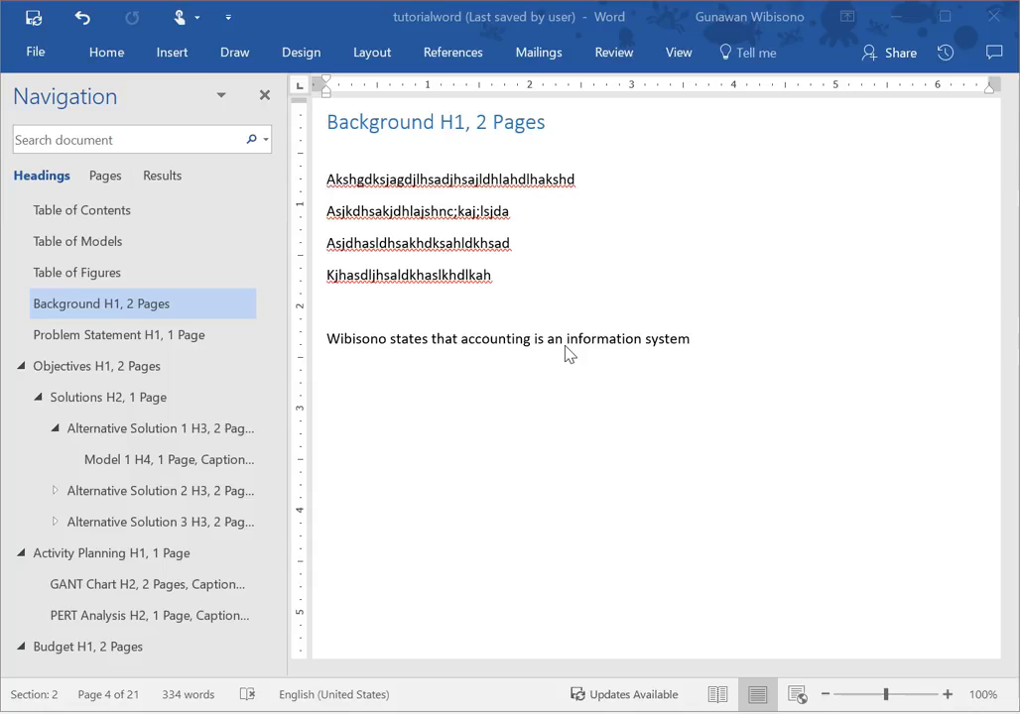
Start a new source for a citation placed before the word "states" in the accounting sentence.
click(423, 345)
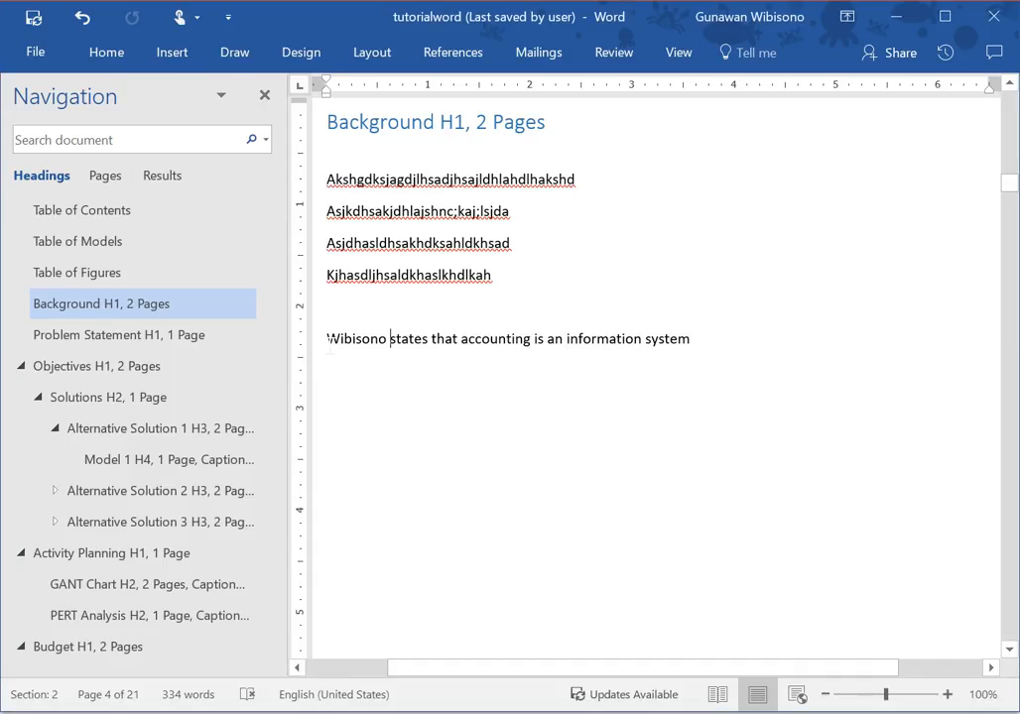
click(330, 352)
key(ctrl+Right)
click(471, 58)
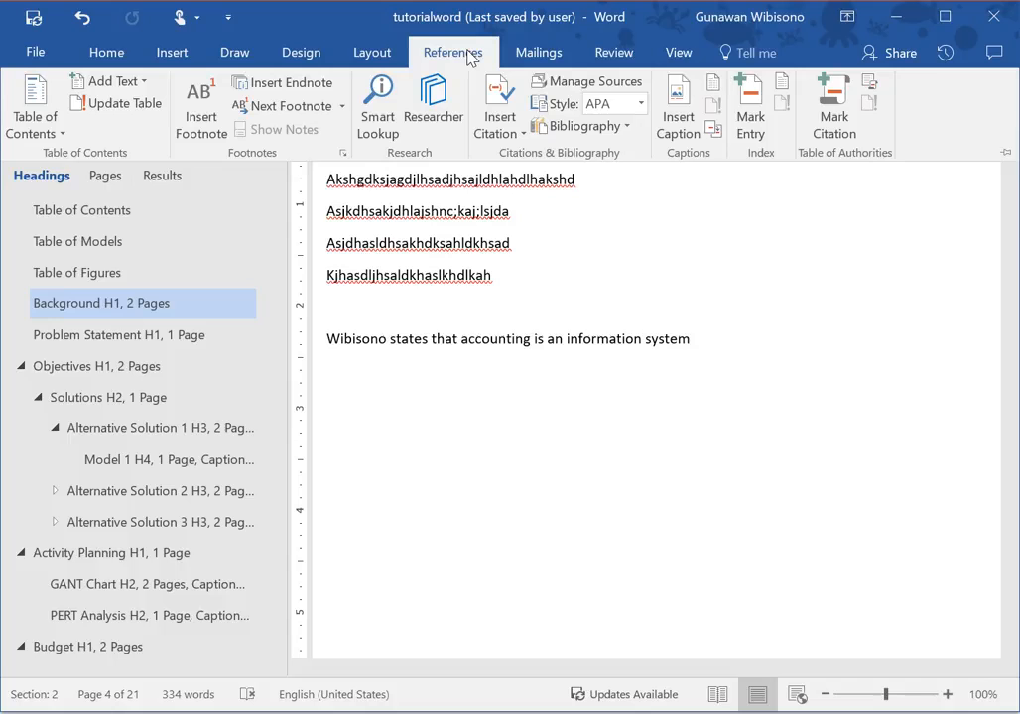
click(514, 135)
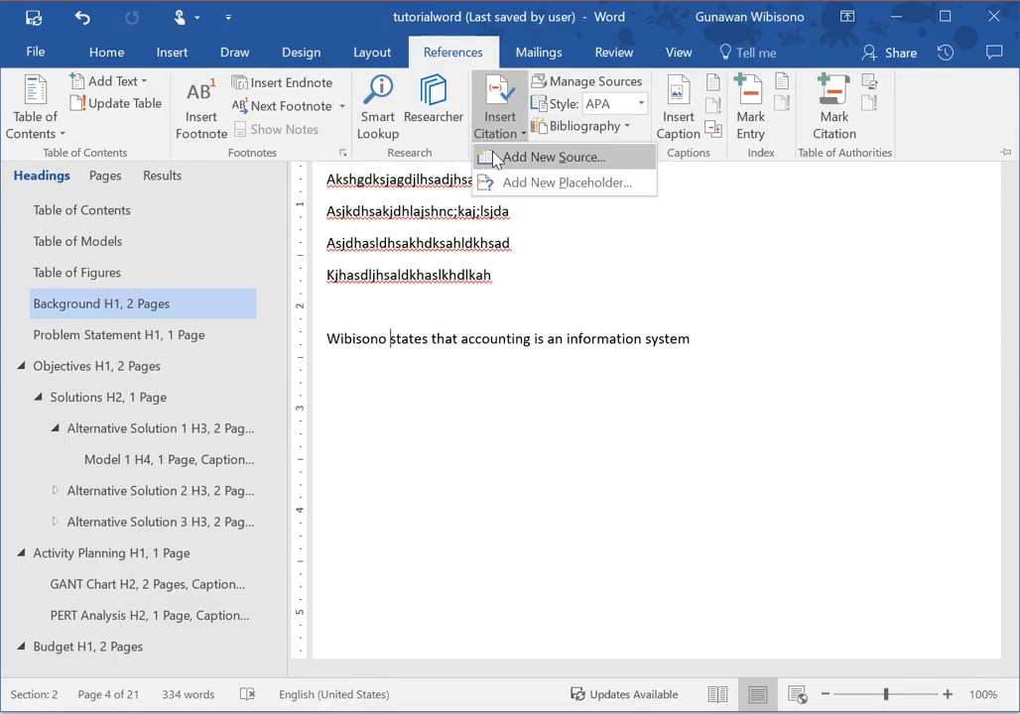
click(503, 159)
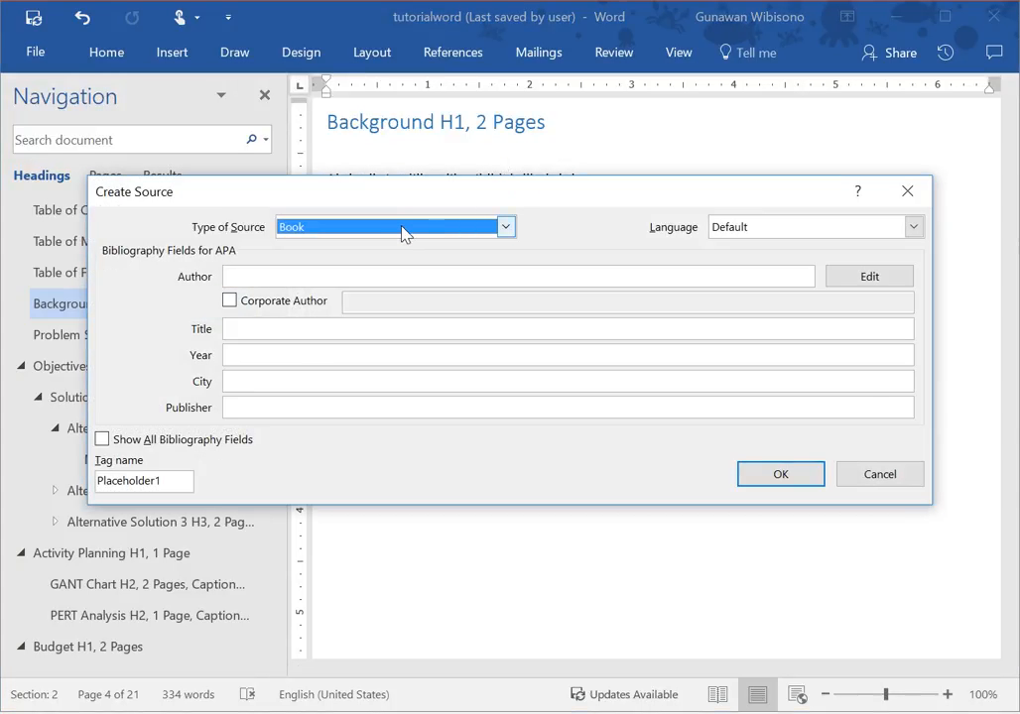
Enter the author's full name and the title "Introductio to InformatioSystems" for the book source.
click(367, 277)
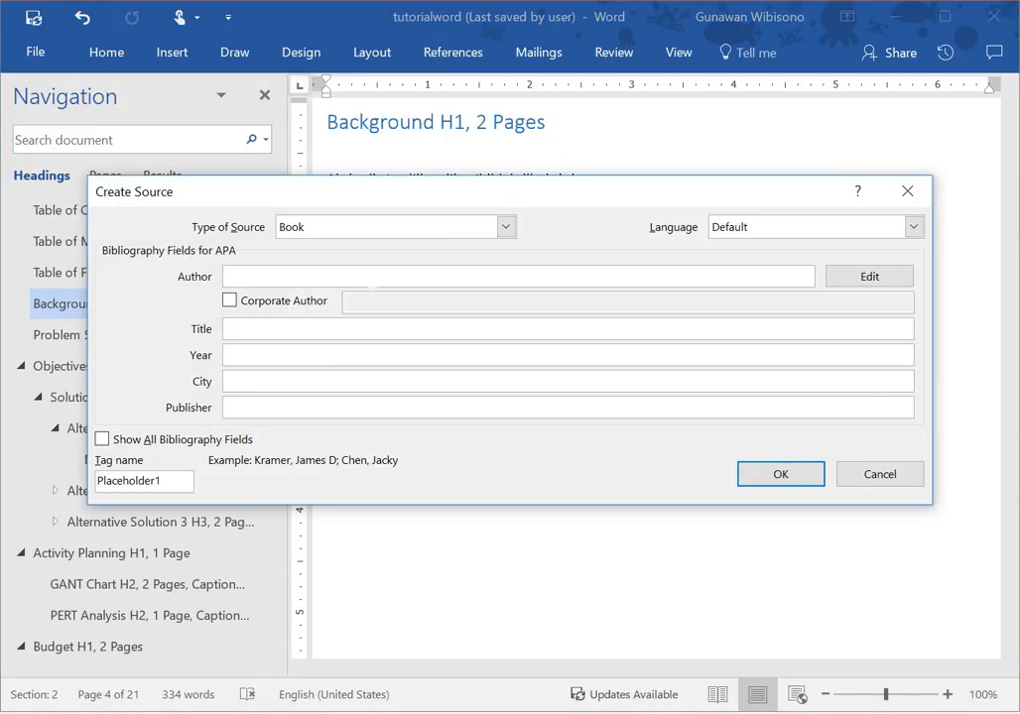
text(Wibisono, )
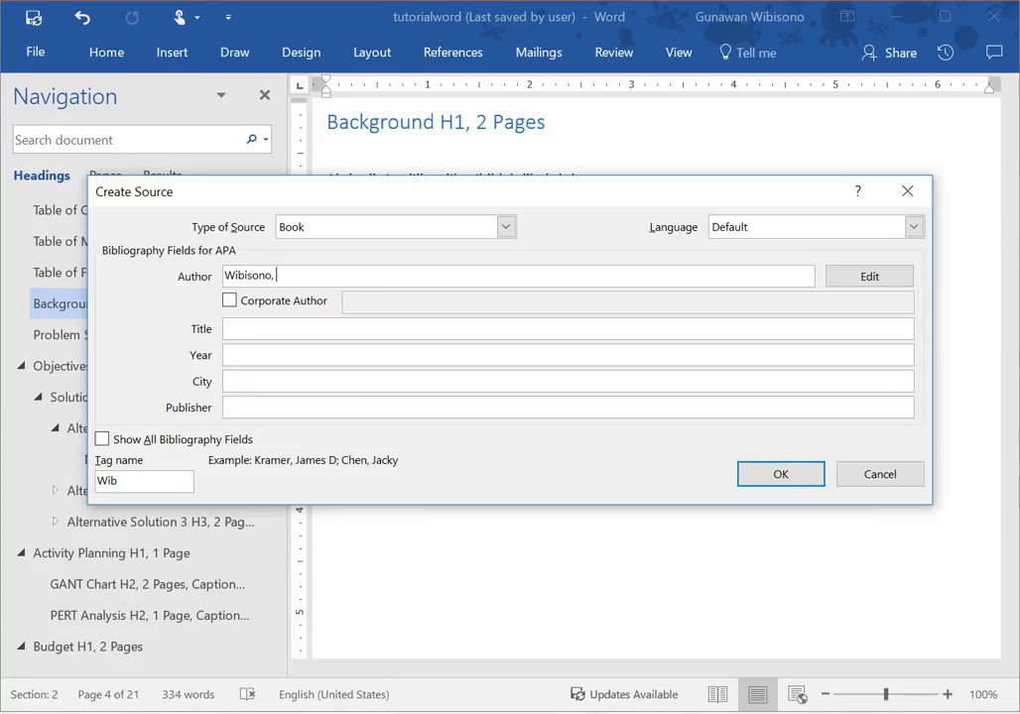
text(Gunawan)
click(310, 335)
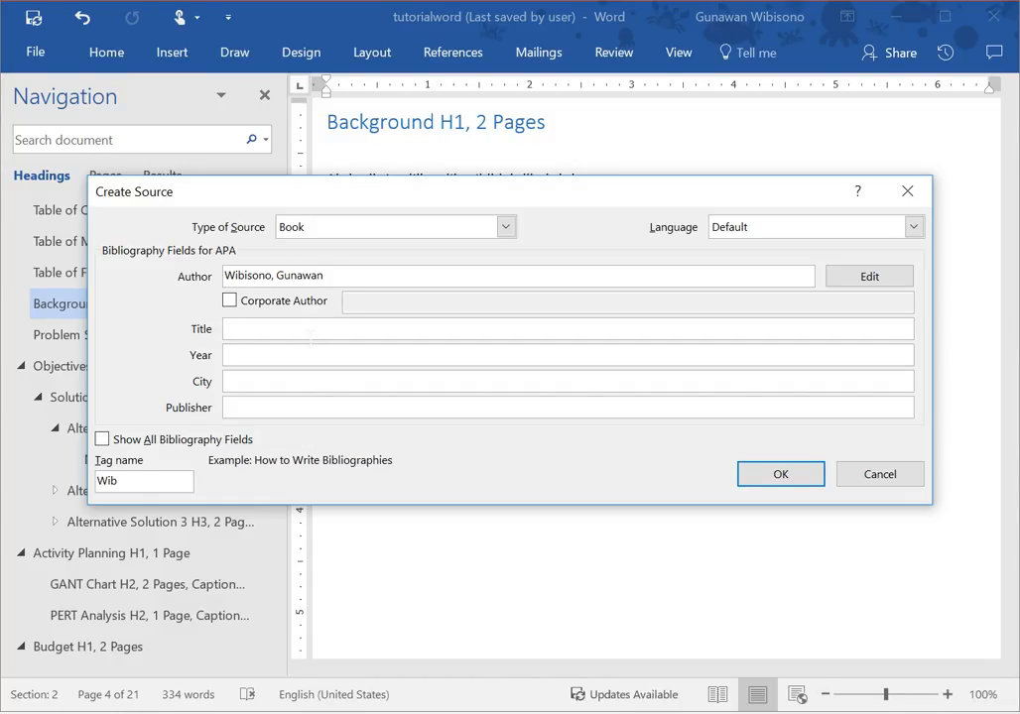
text(Introductio to InformatioSystems)
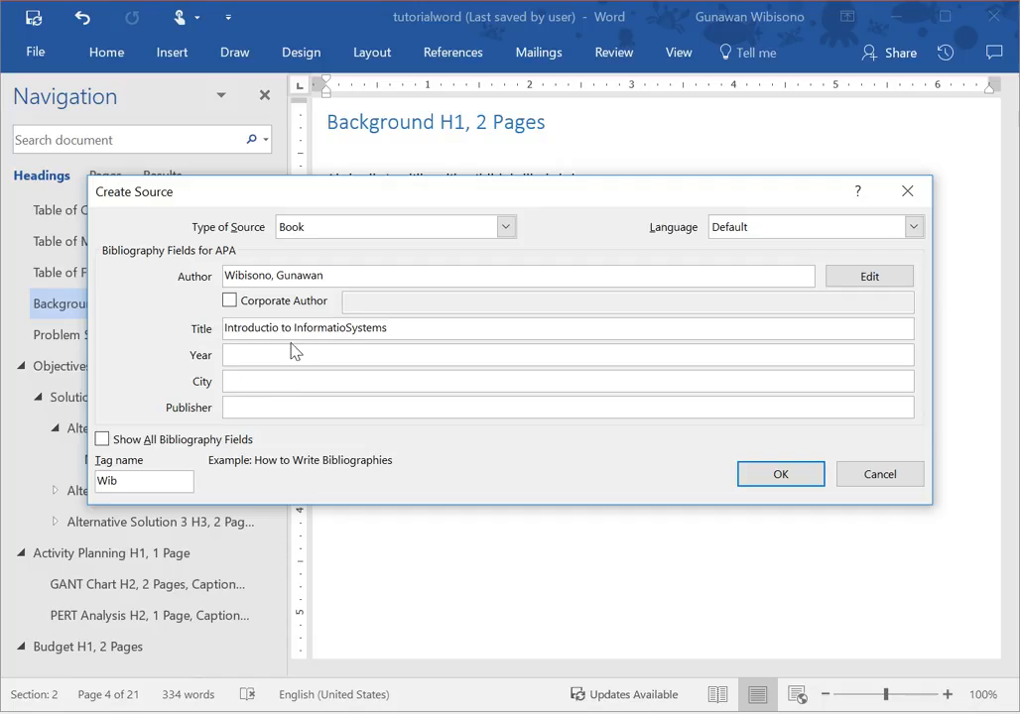
Enter year 2018, city Yogyakarta and publisher PBFE UGM, and correct the title to "Introductio to Information Systems".
key(Tab)
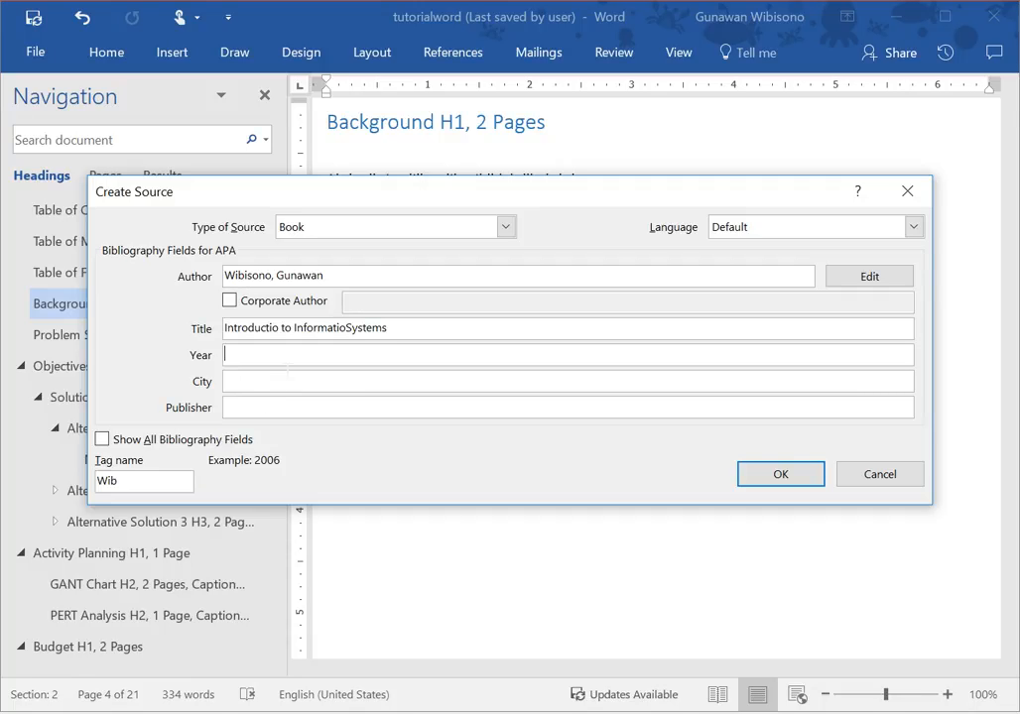
text(2018)
key(Tab)
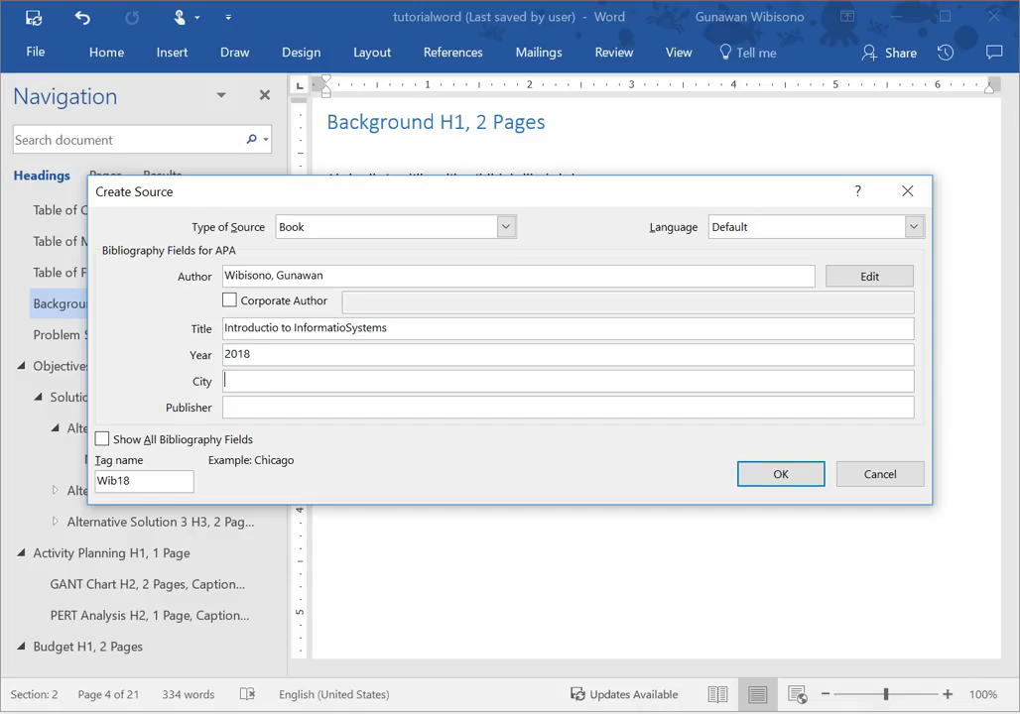
text(Yogyakarta)
key(Tab)
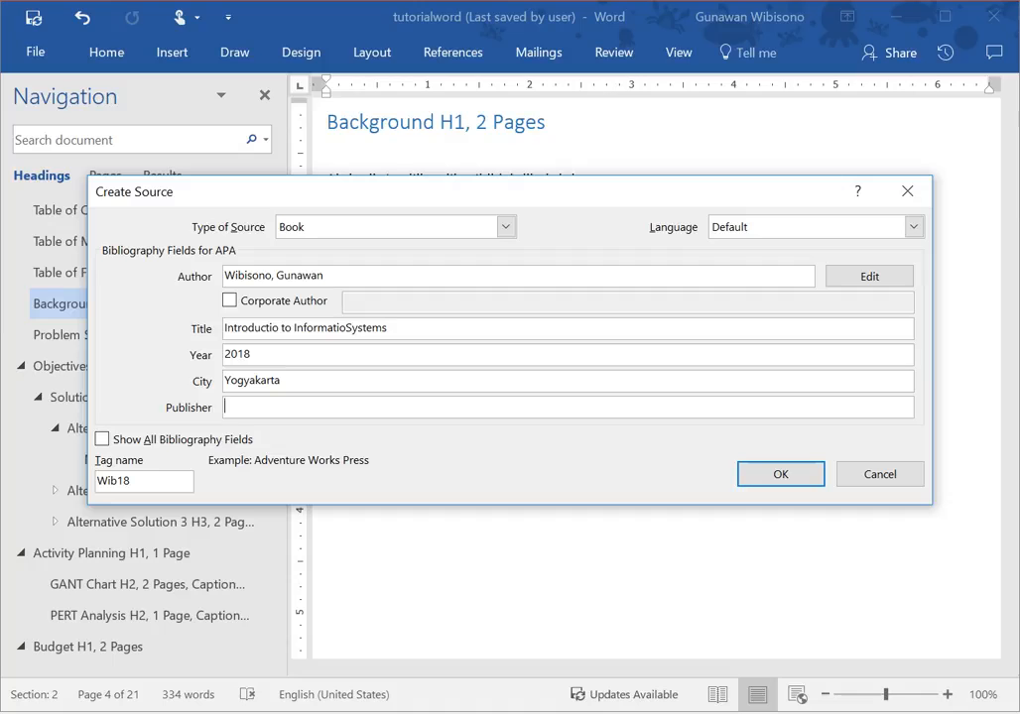
text(PBFE UGM)
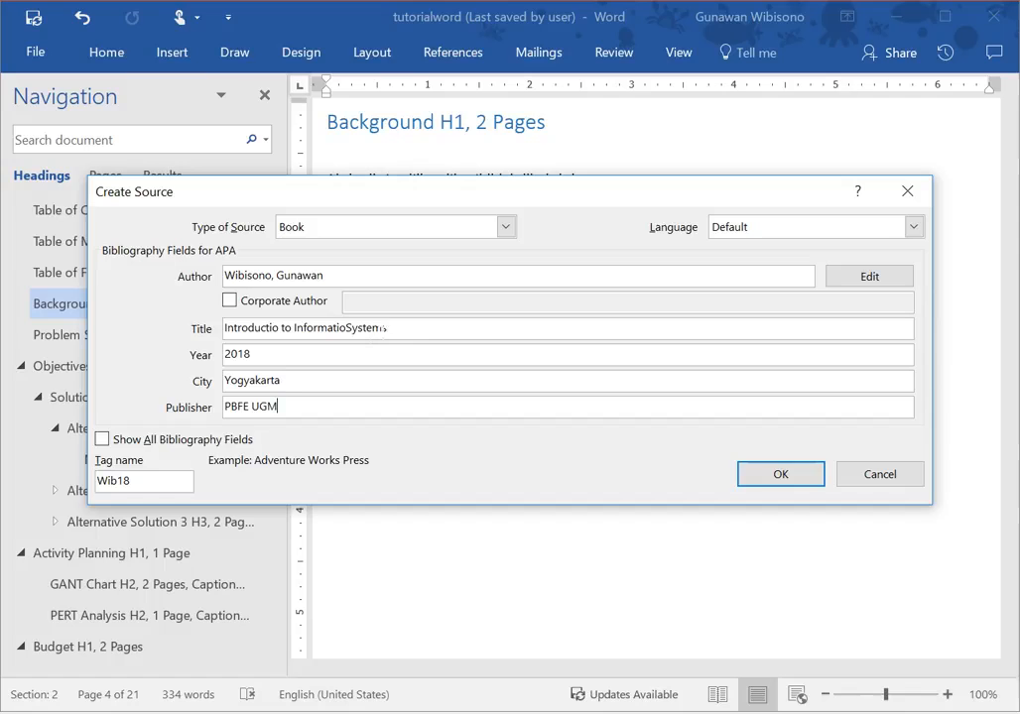
click(346, 328)
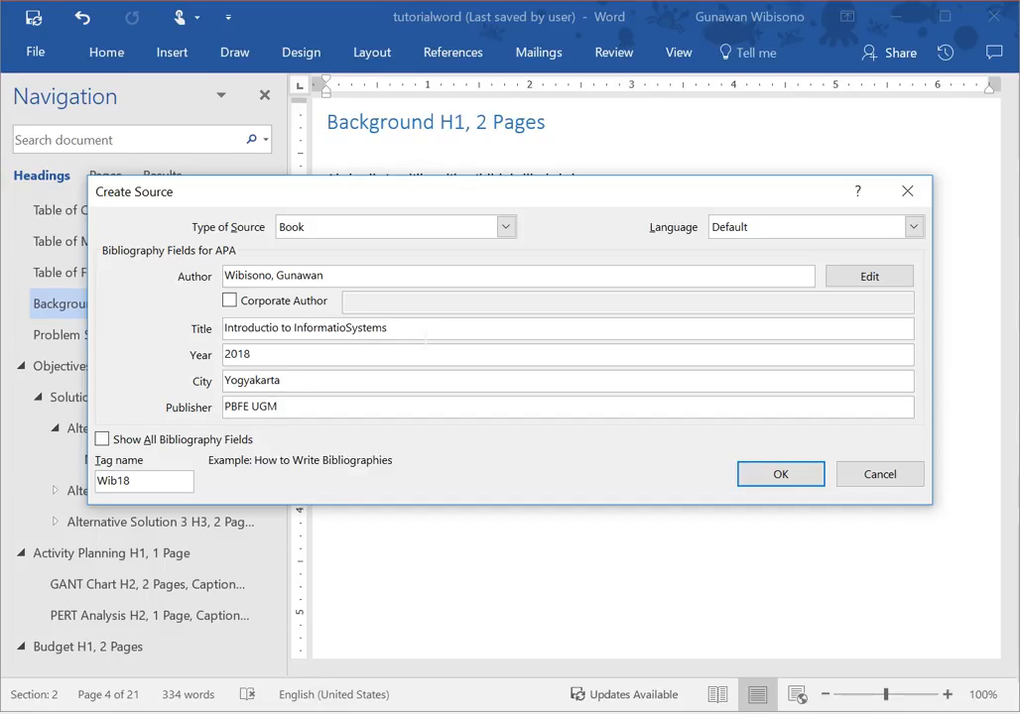
text(n)
Review the full list of bibliography fields, return to the short list, and save the book source as a citation.
click(109, 444)
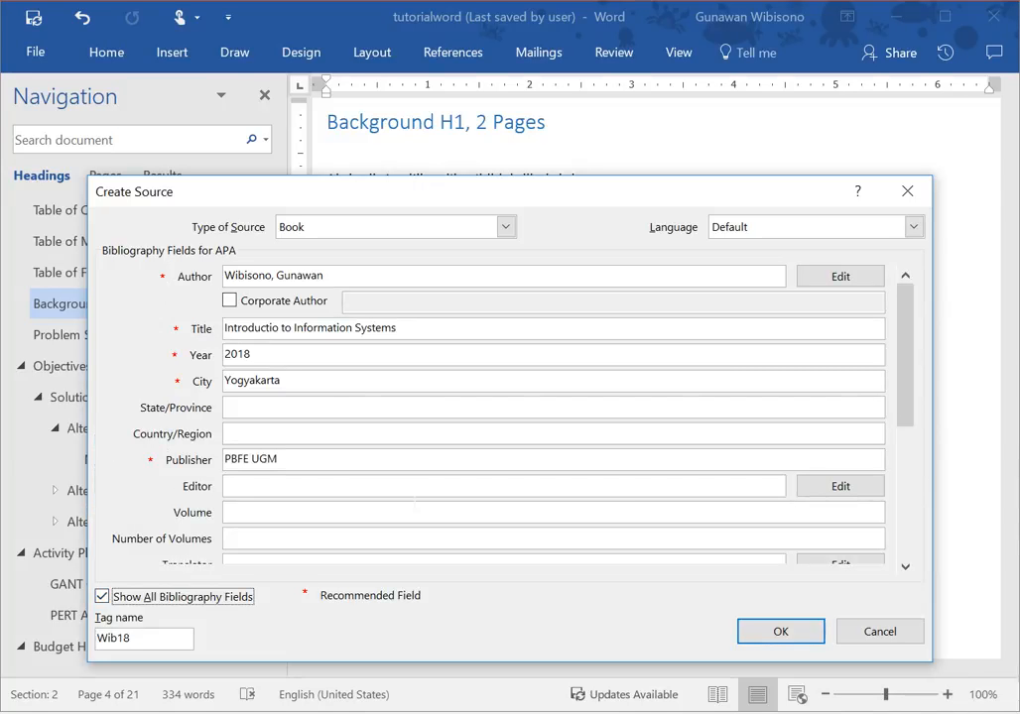
scroll(900, 459, down, 5)
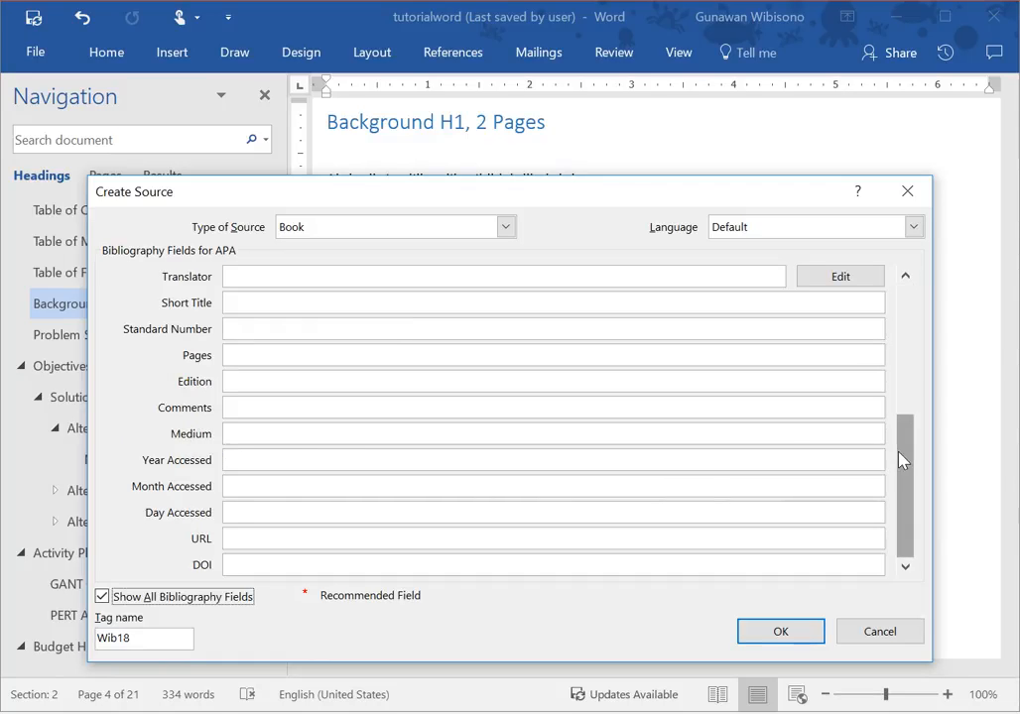
click(123, 600)
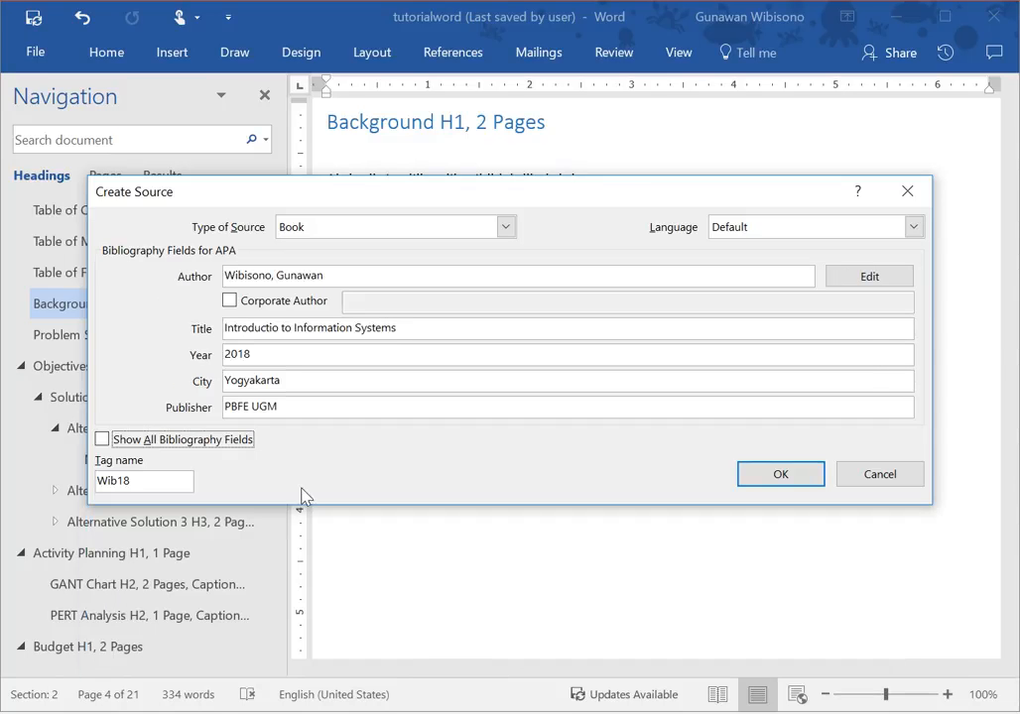
click(781, 475)
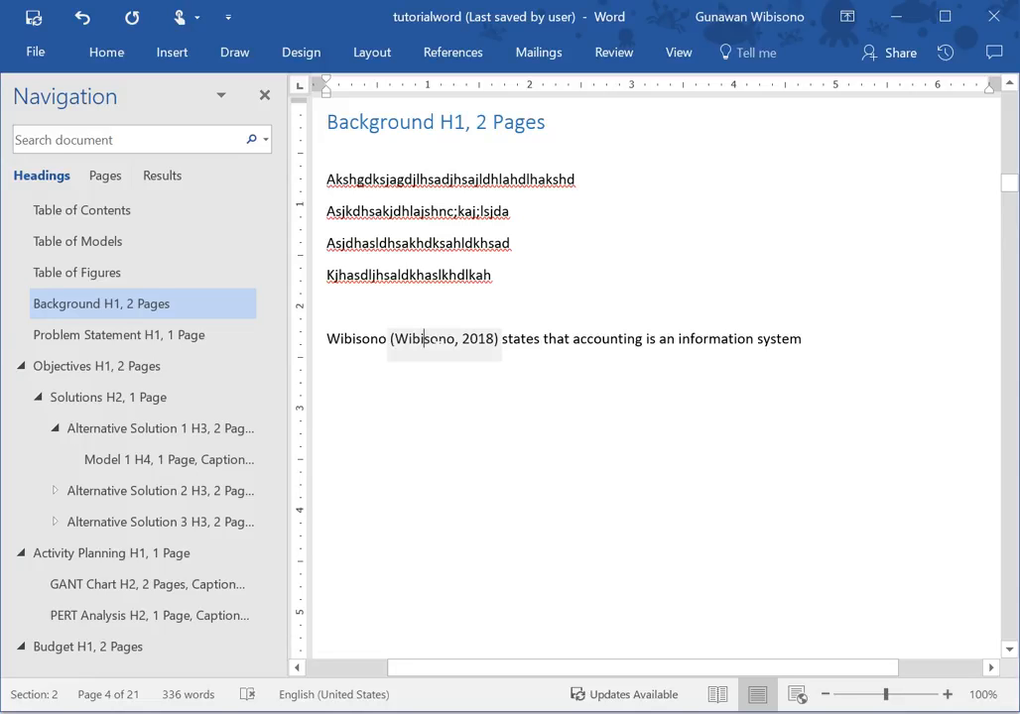
Edit the inserted citation to suppress the author and title, leaving only the year.
right_click(427, 343)
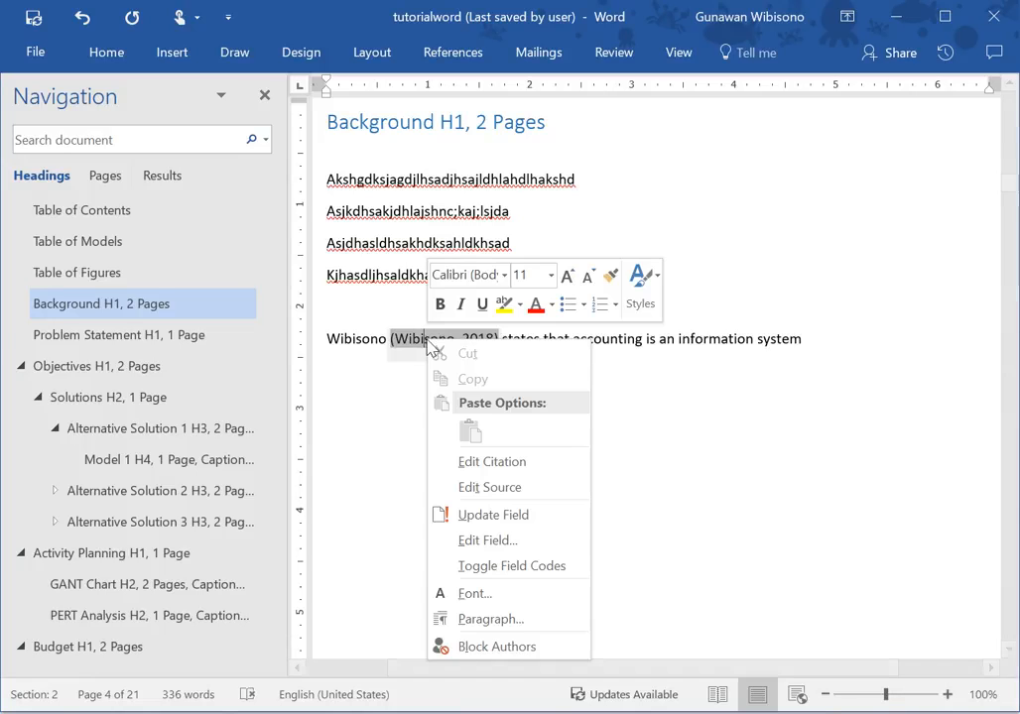
click(472, 467)
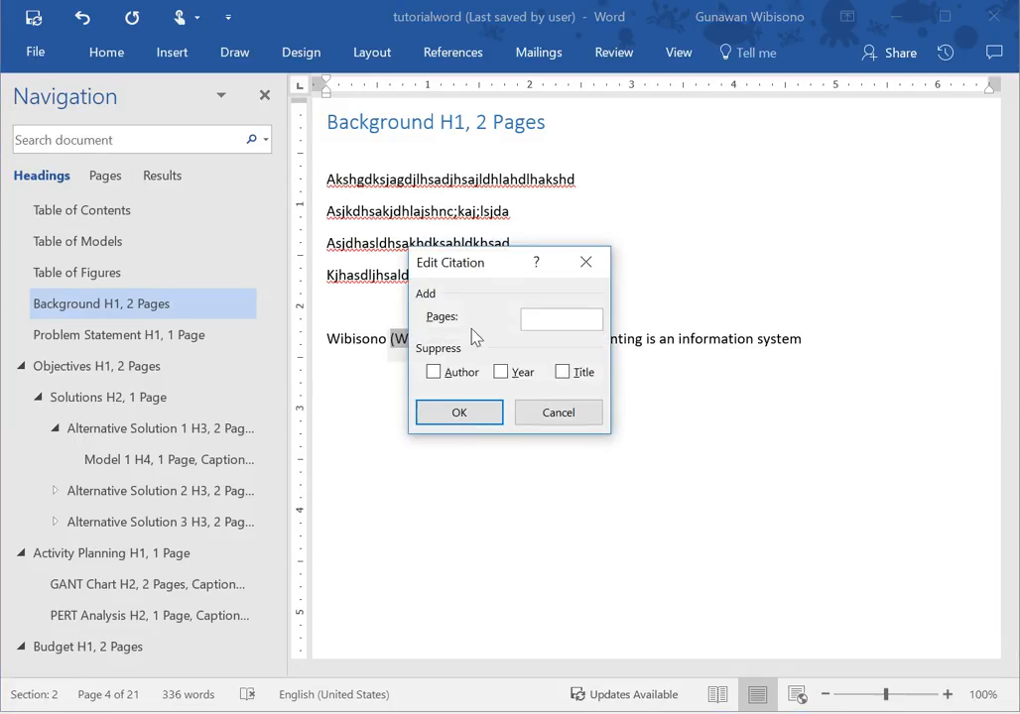
click(438, 373)
click(564, 373)
click(480, 412)
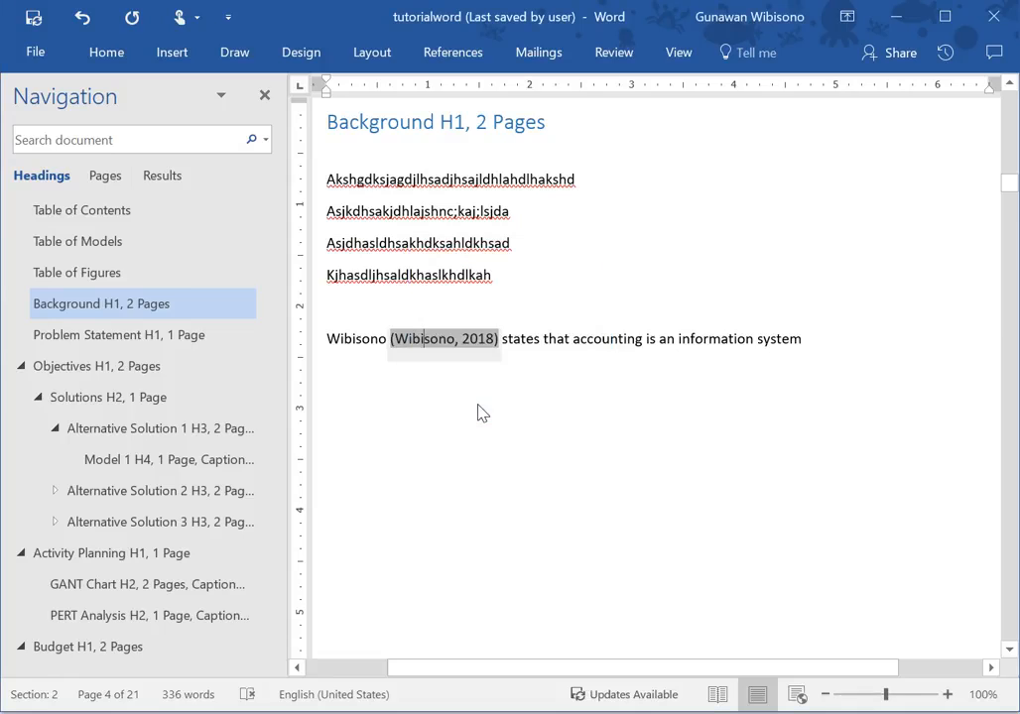
click(508, 342)
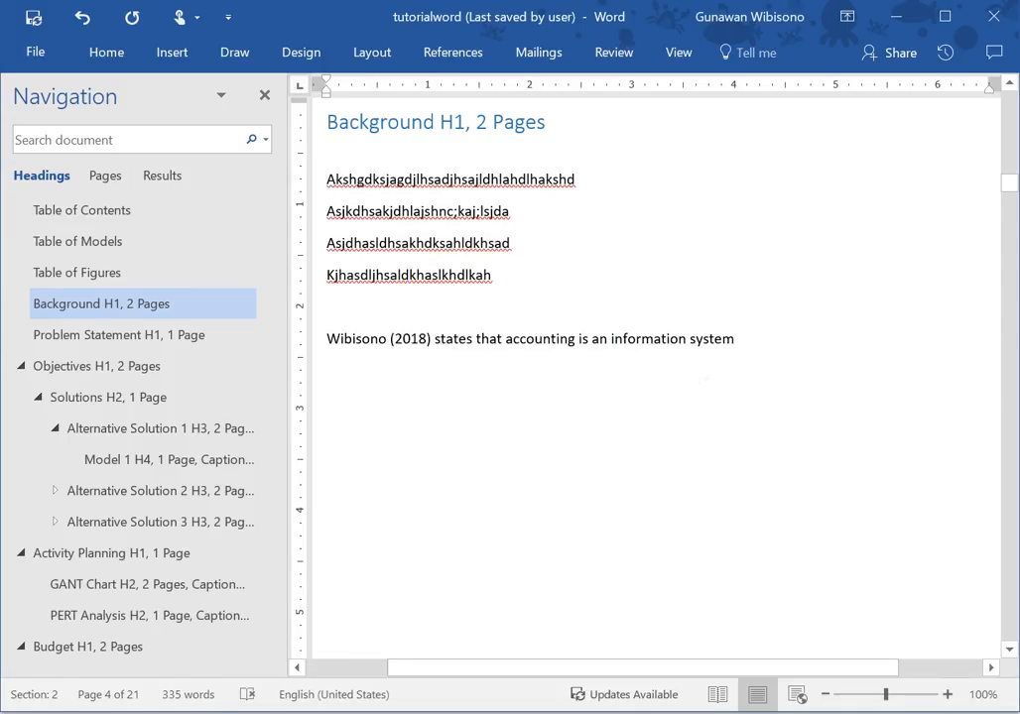
Add a new paragraph below the cited sentence reading "Accouting is an information system".
click(763, 353)
key(Return)
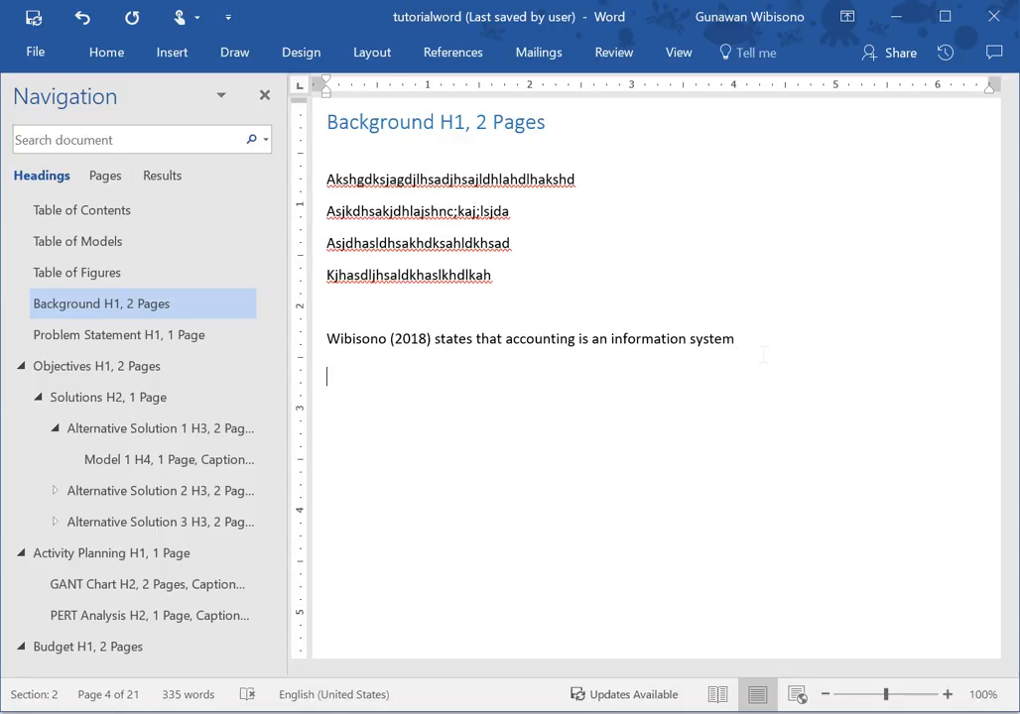
text(Accouting is )
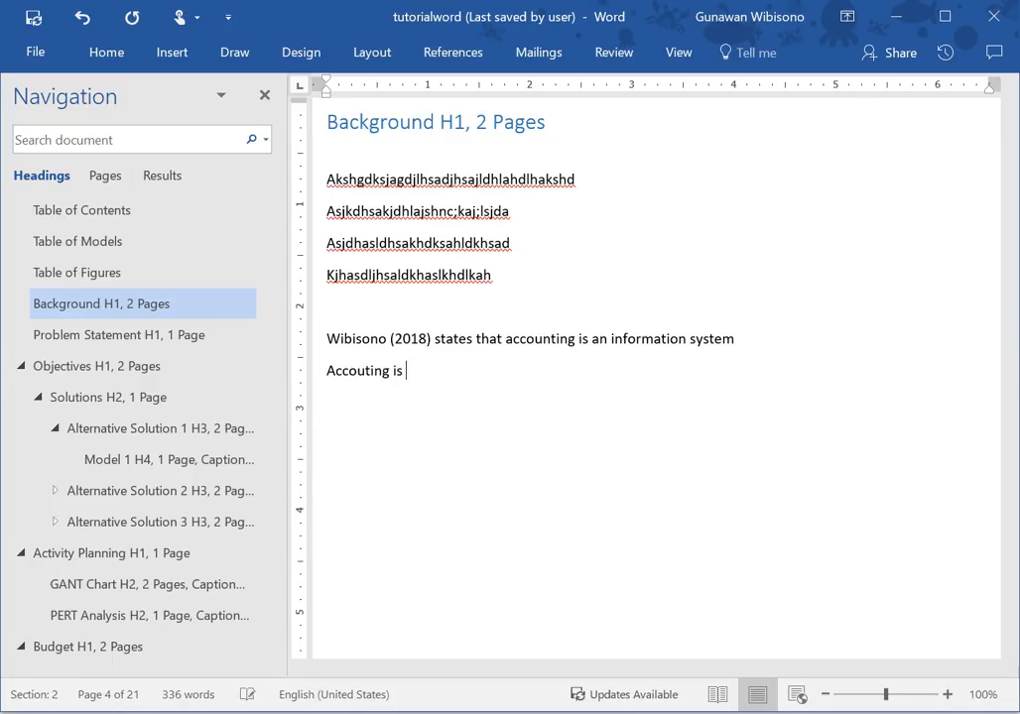
text(an information systems)
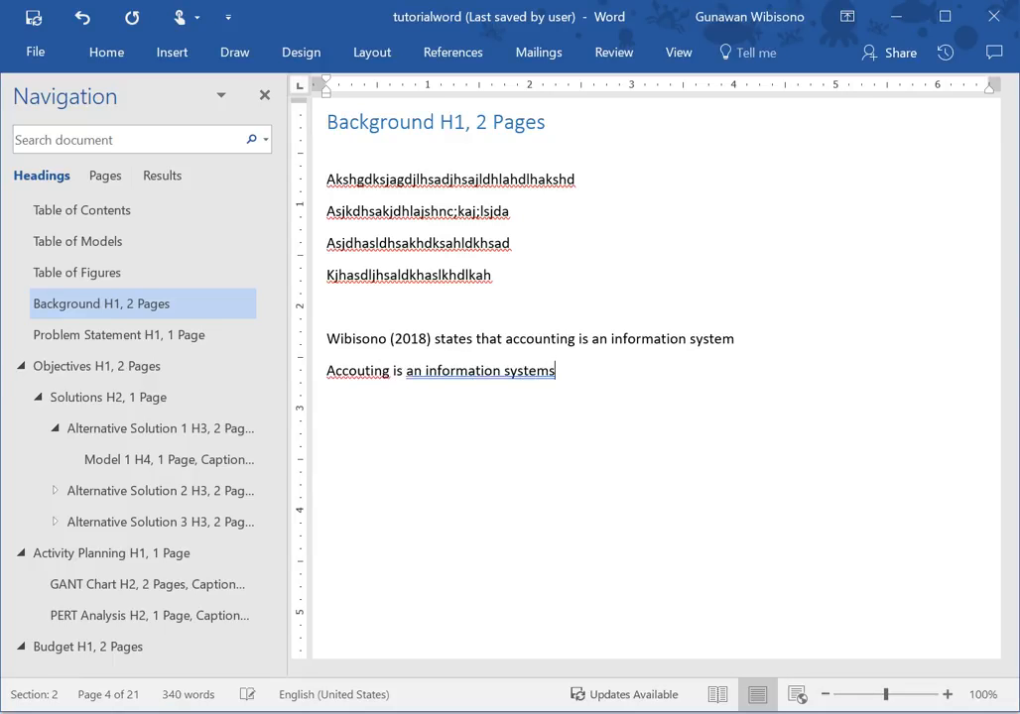
key(BackSpace)
key(BackSpace)
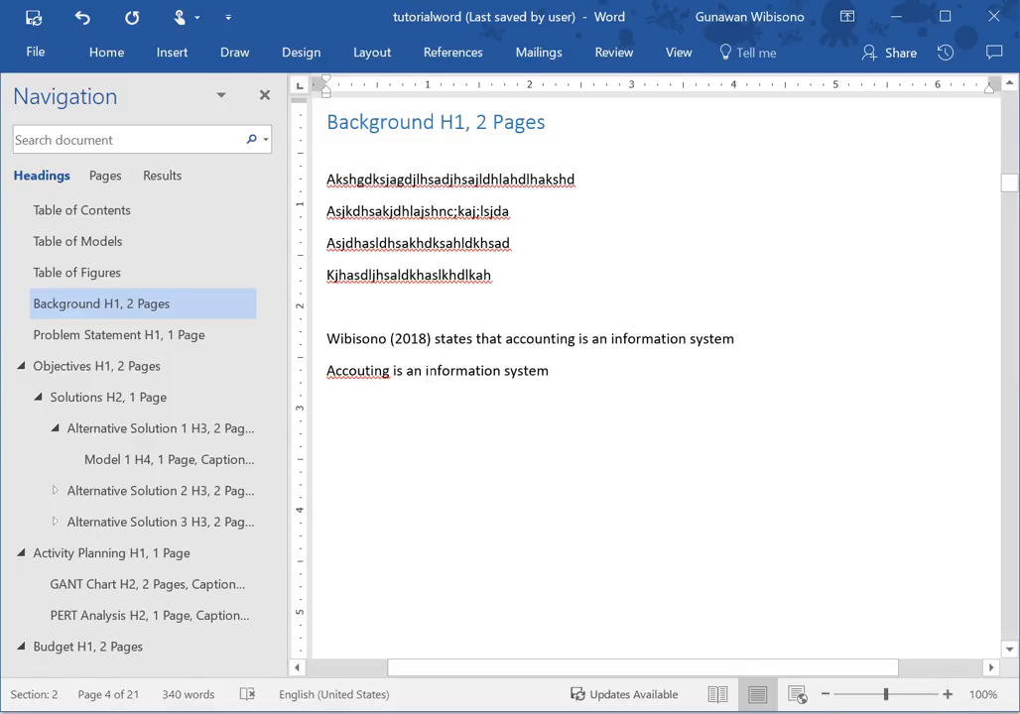
Correct the misspelled first word of the new paragraph to "Accounting".
click(372, 371)
text(n)
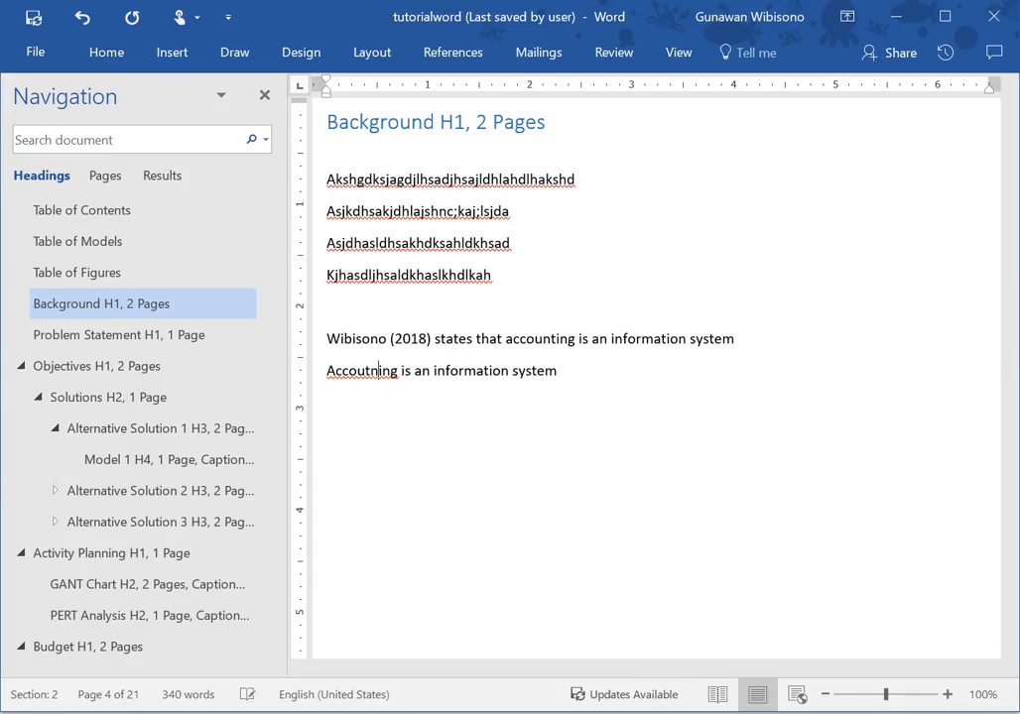
key(BackSpace)
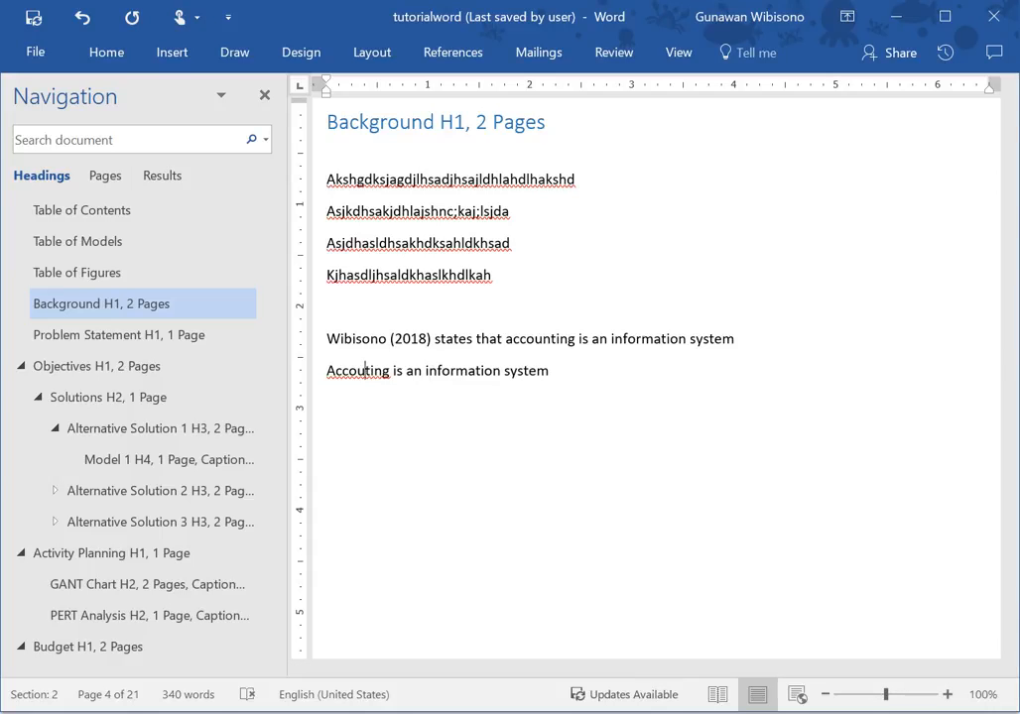
text(n)
Insert a citation to the existing 2018 book source at the end of the new paragraph.
click(626, 391)
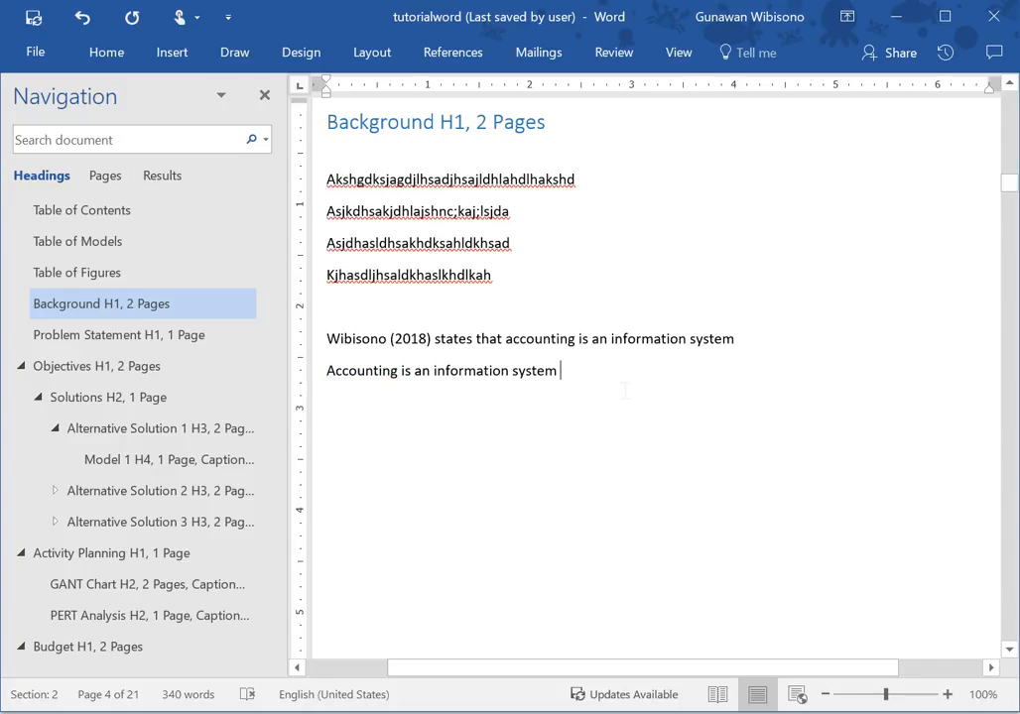
click(452, 49)
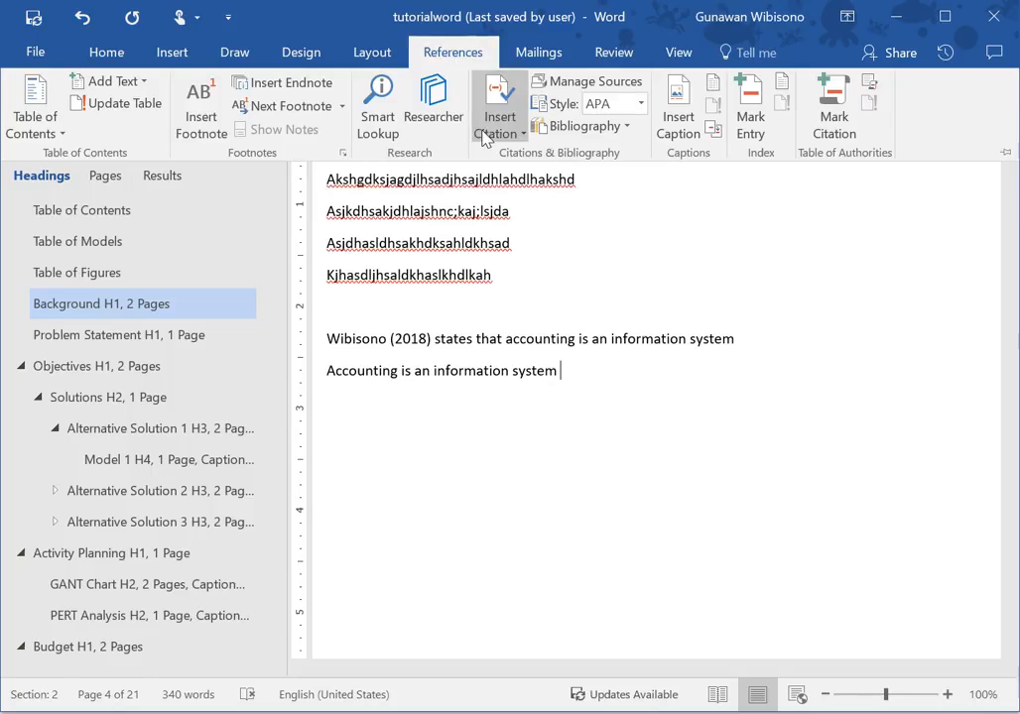
click(485, 136)
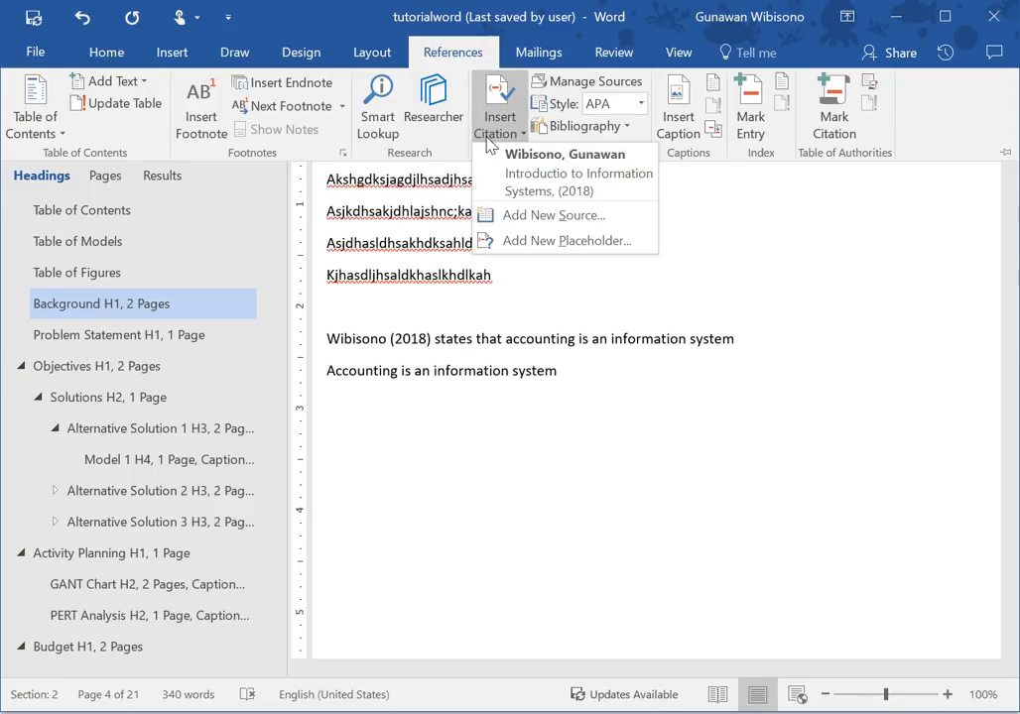
click(529, 176)
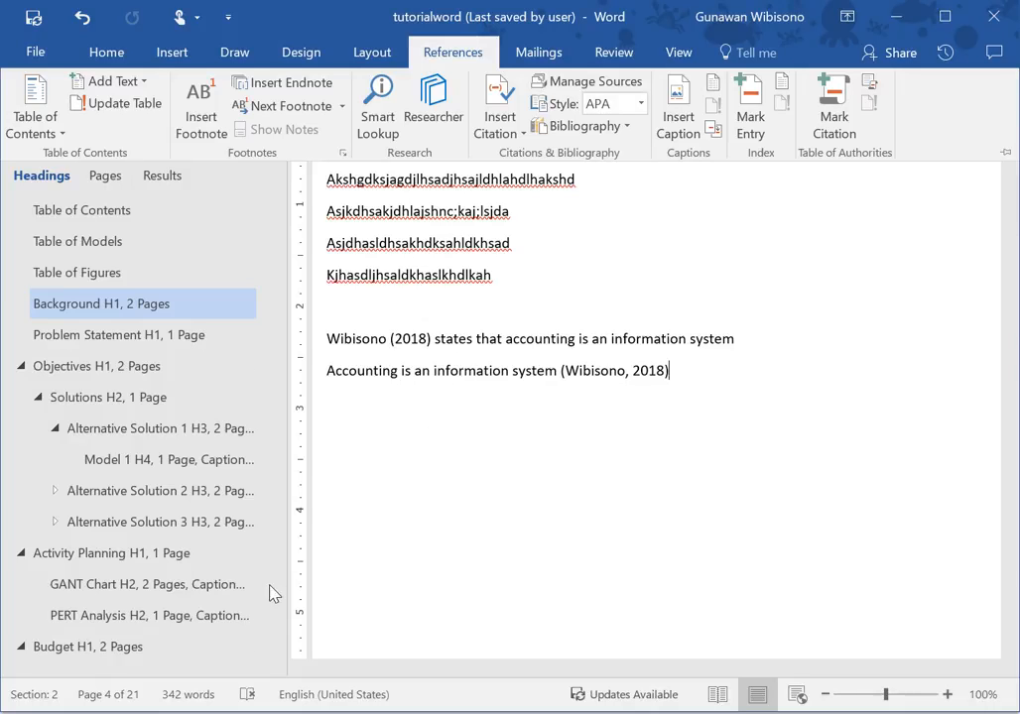
Add a new page after the Interest Rate Return section with the title "Bibliography" in the Heading 1 style.
scroll(268, 593, down, 3)
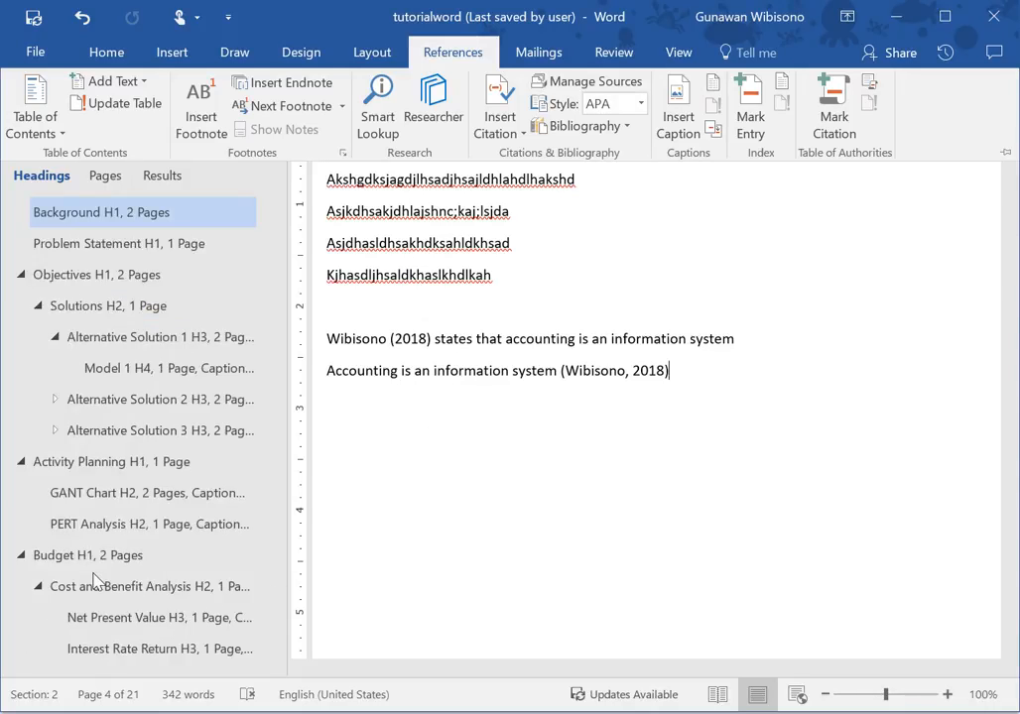
click(104, 650)
click(104, 650)
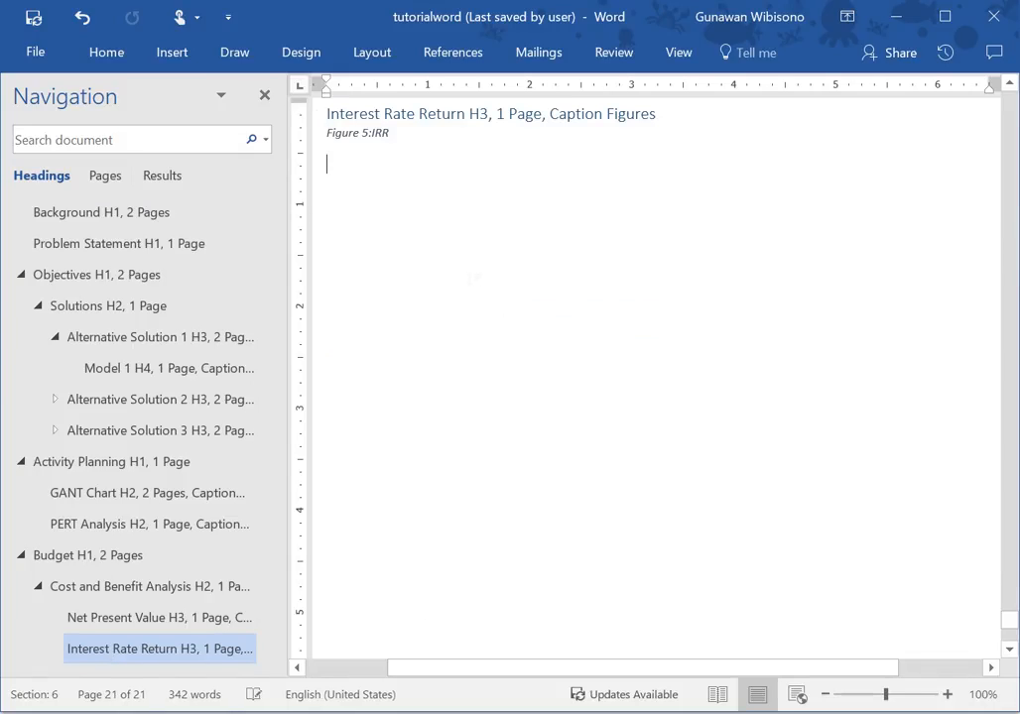
key(ctrl+Return)
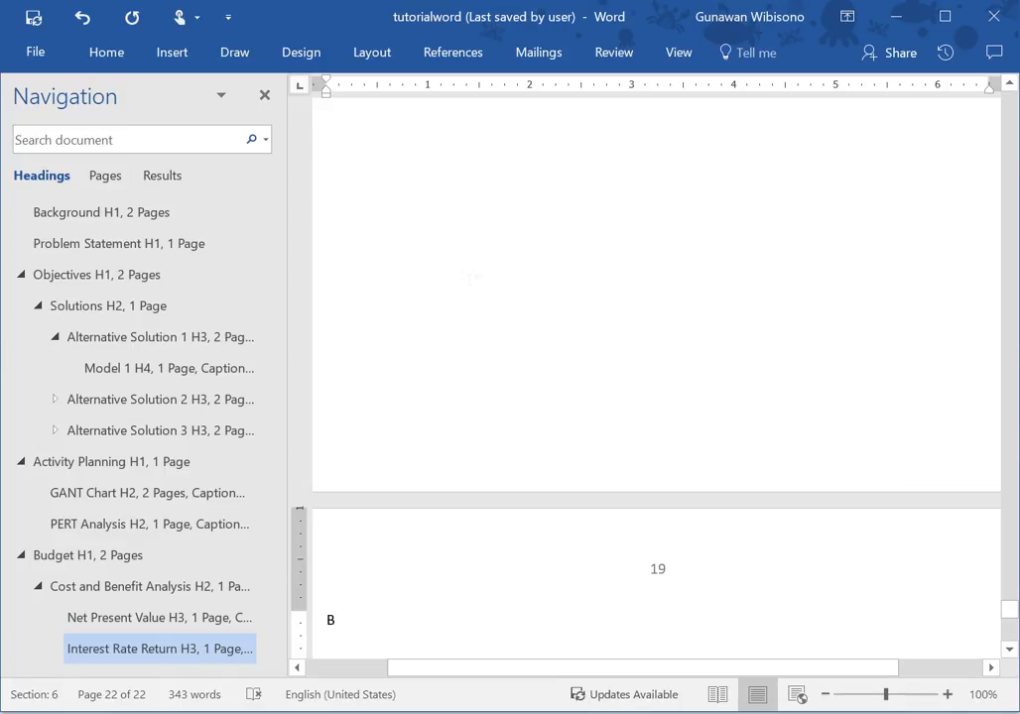
text(ibli)
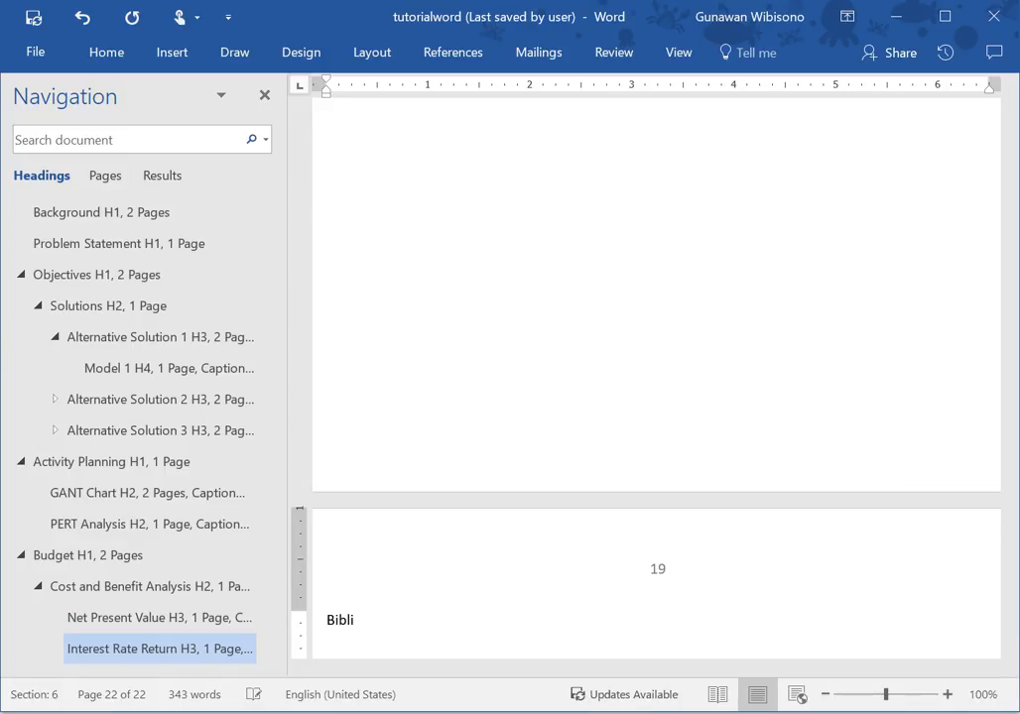
text(ography)
key(Return)
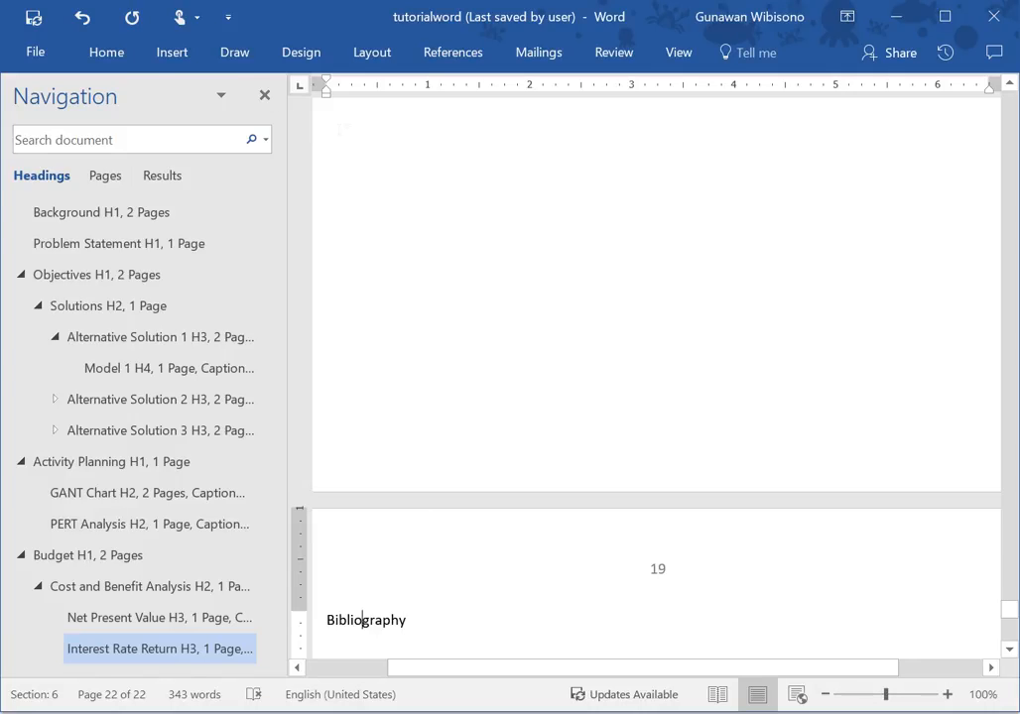
click(98, 60)
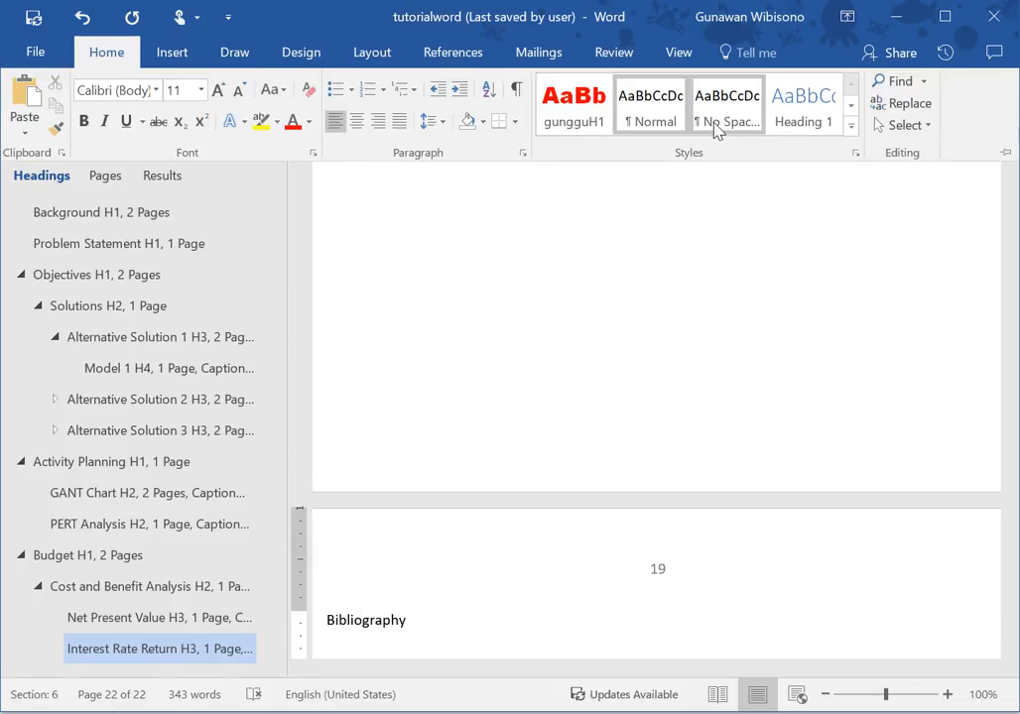
click(799, 119)
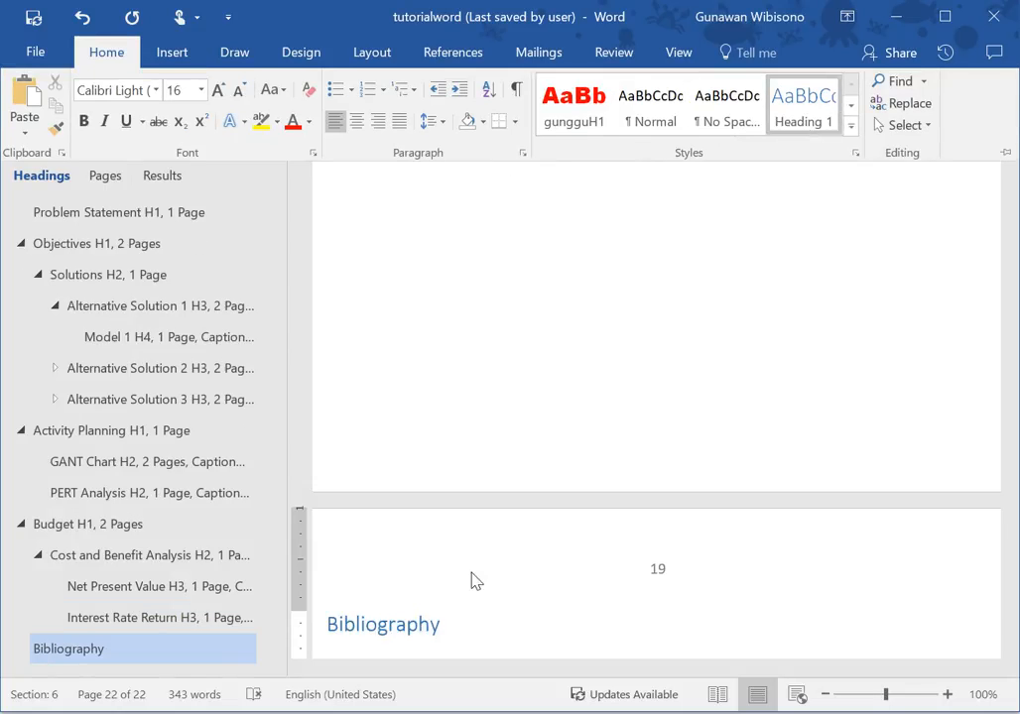
Insert an automatic bibliography of the cited sources, without a built-in title, below the Bibliography heading.
click(452, 645)
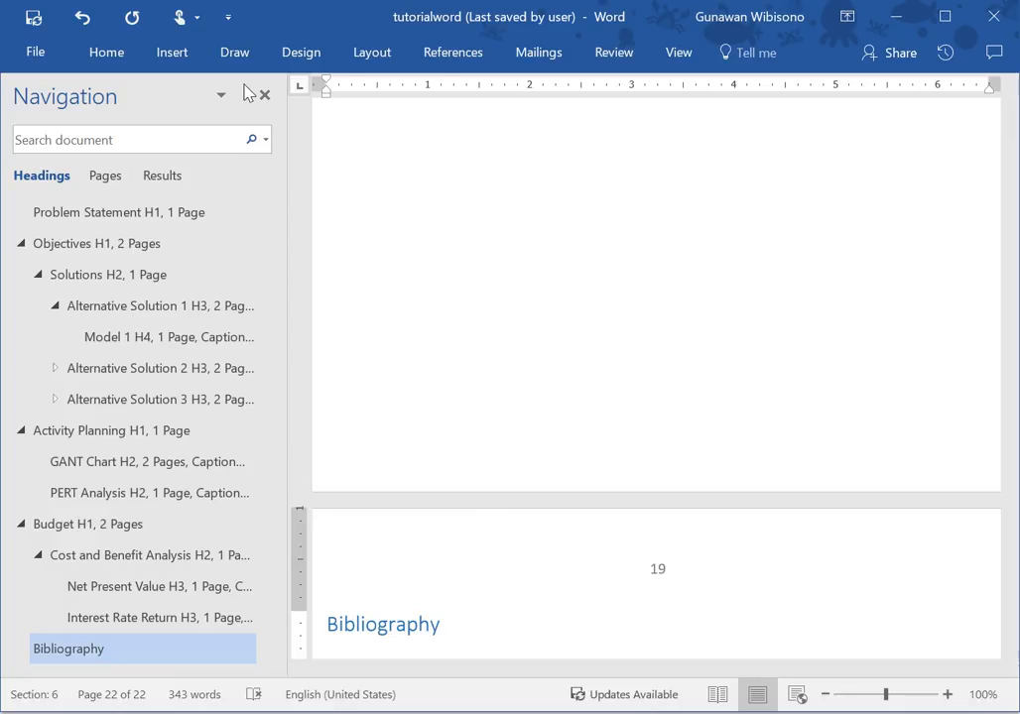
click(445, 66)
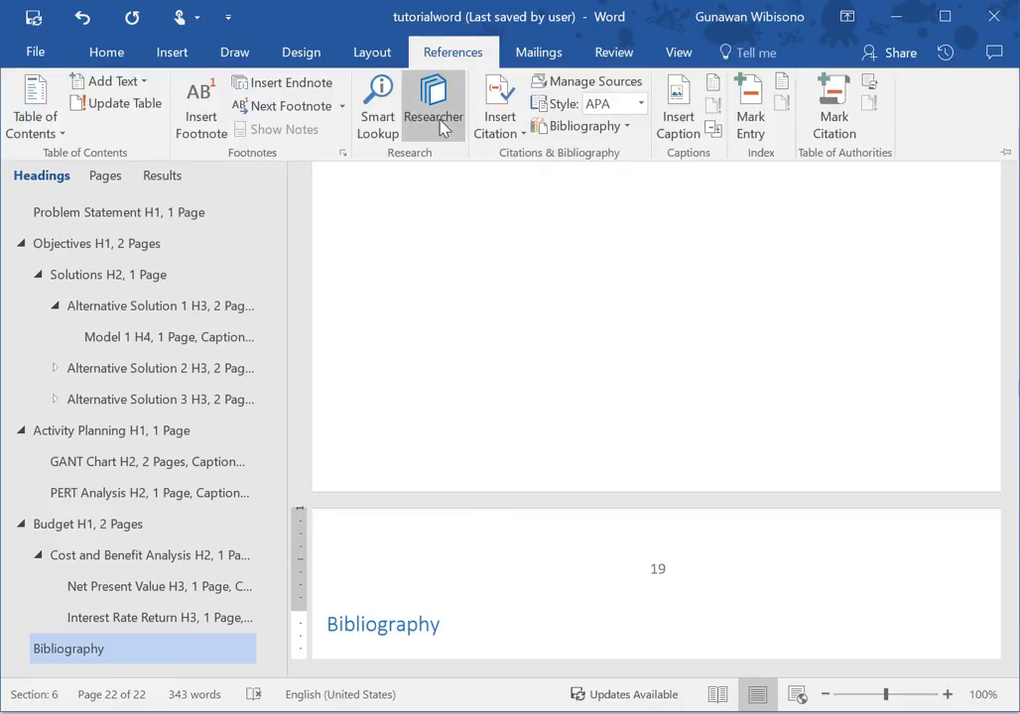
click(569, 129)
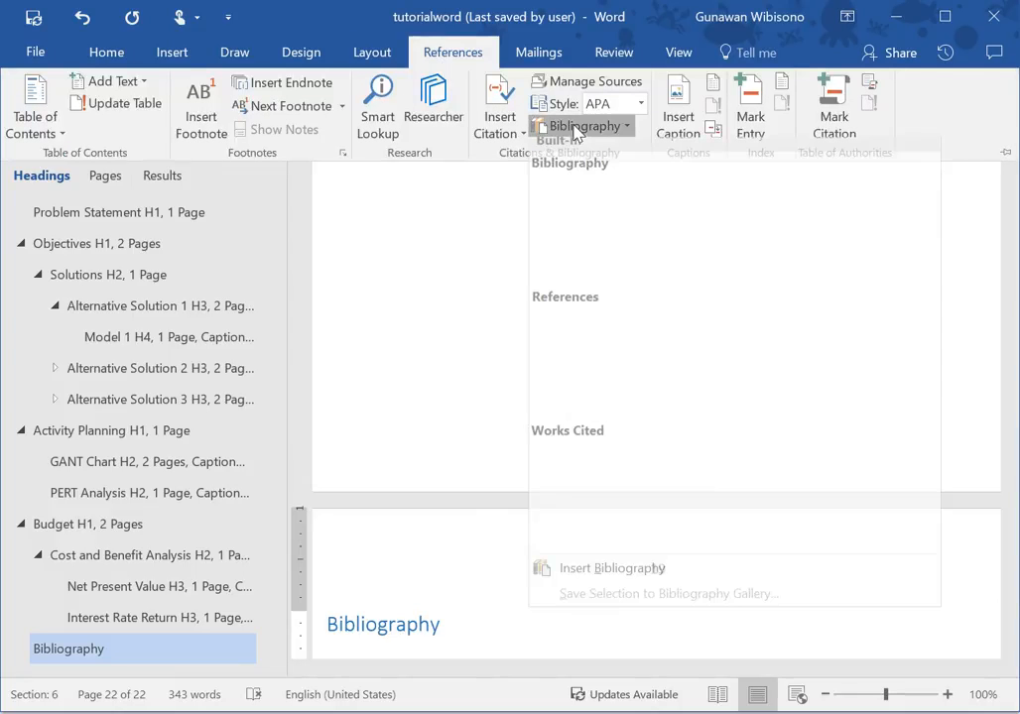
click(599, 578)
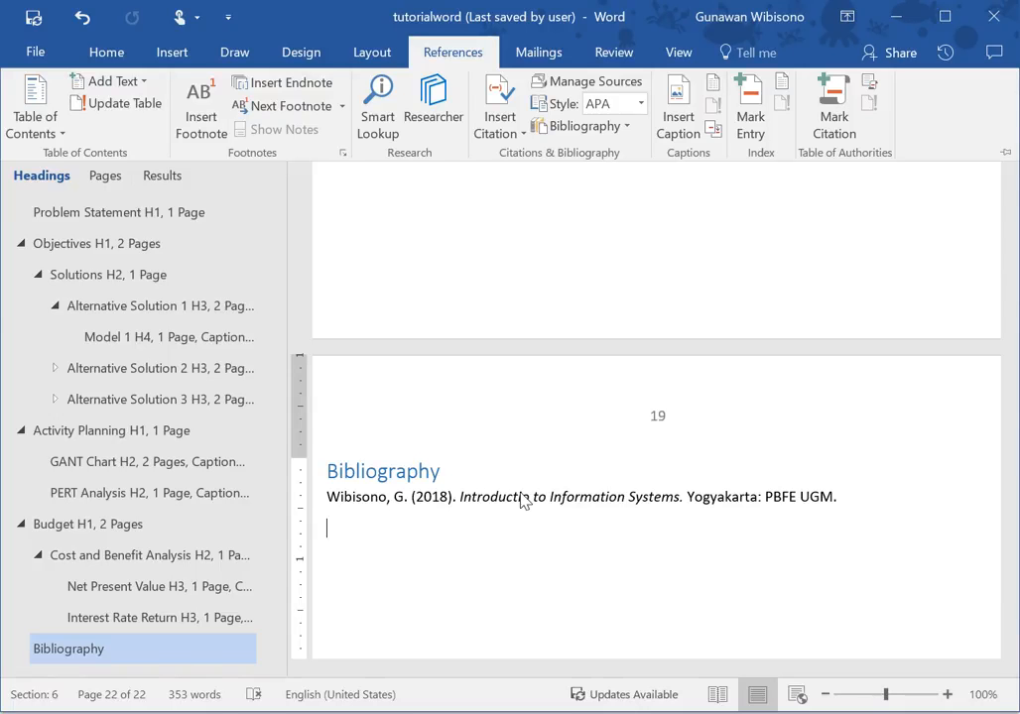
click(494, 147)
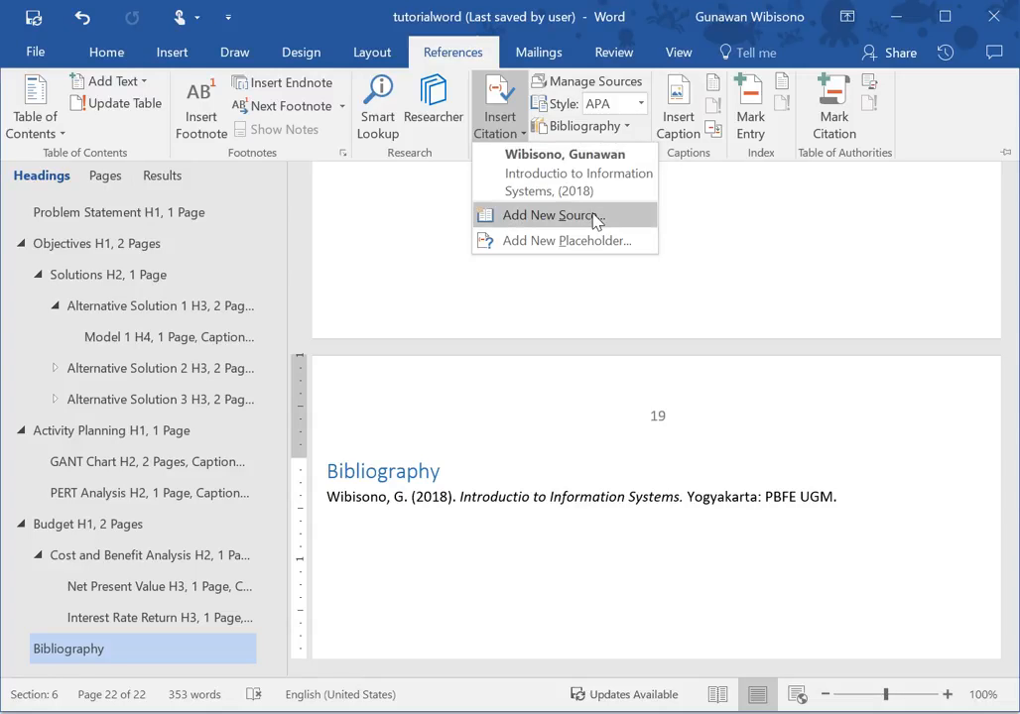
click(512, 522)
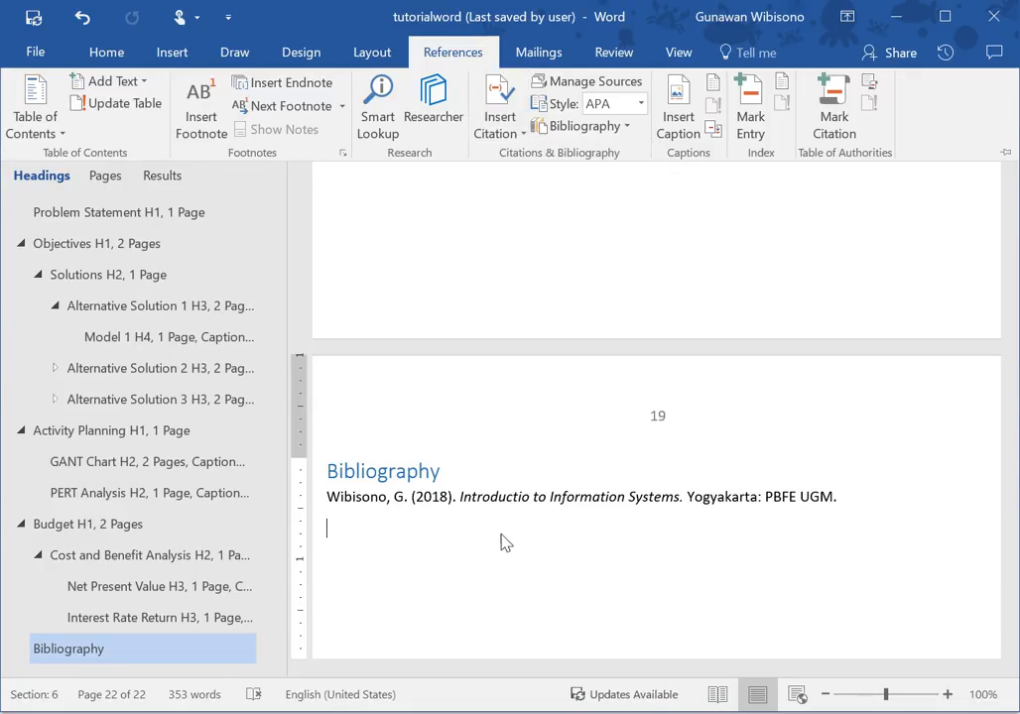
click(452, 536)
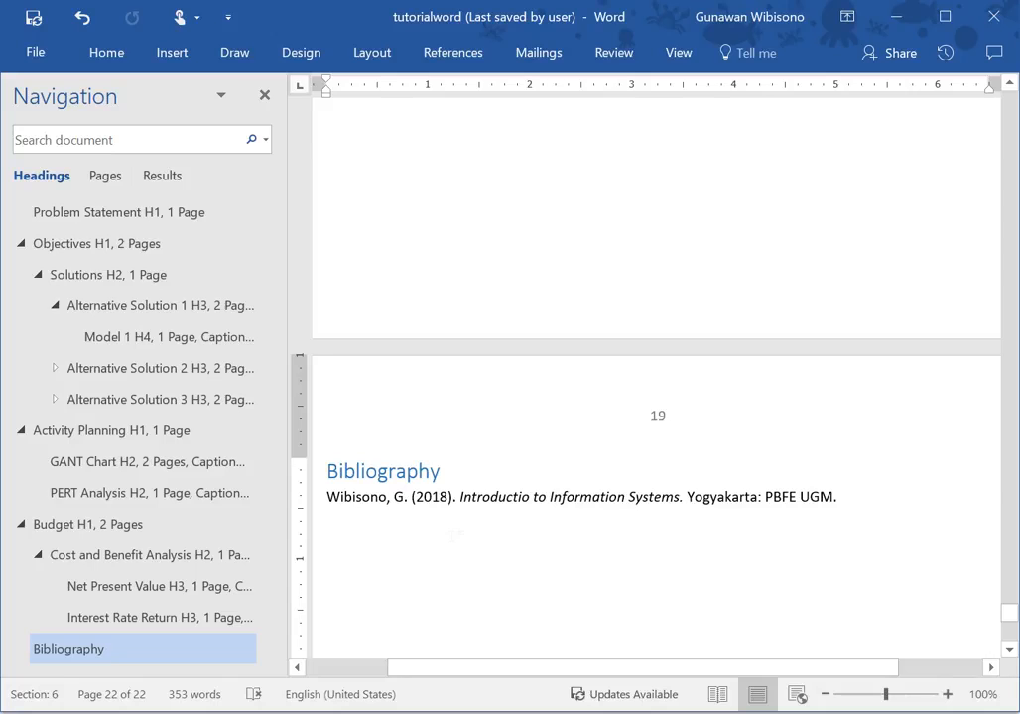